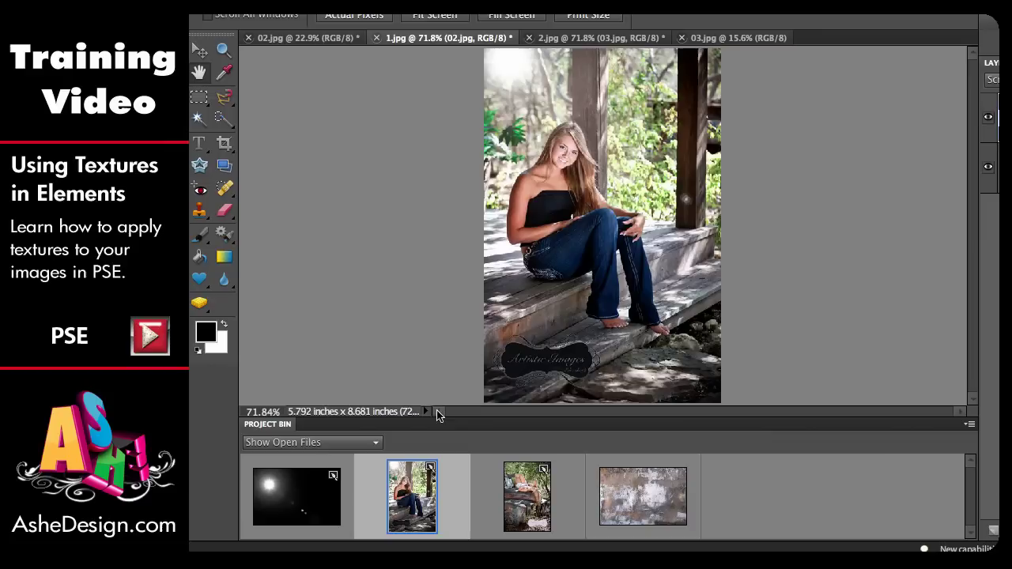
- Compare the light-flare layer hidden and shown, then switch to the 2.jpg truck photo
{"action": "left_click", "coordinate": [987, 117]}
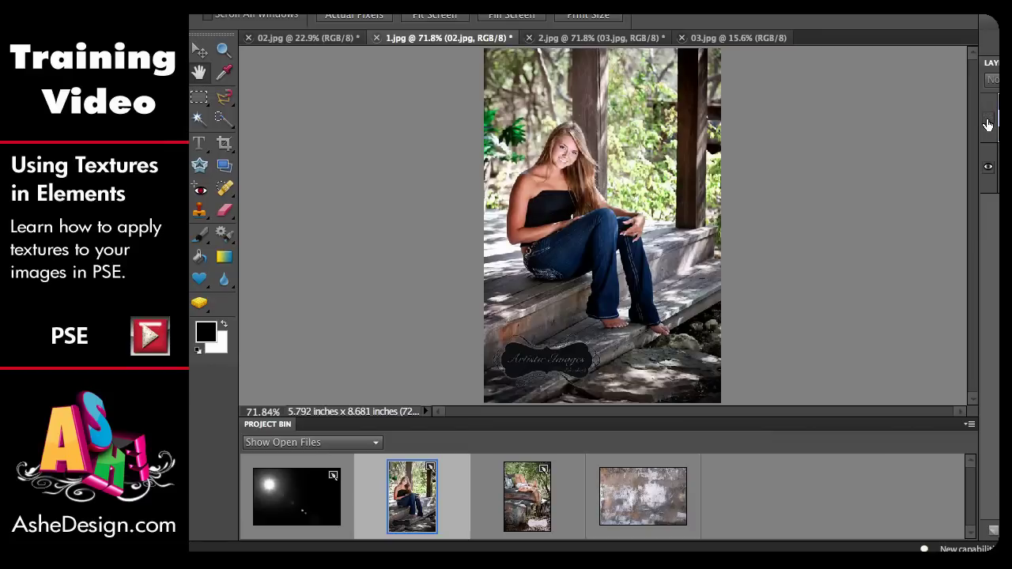
{"action": "left_click", "coordinate": [987, 119]}
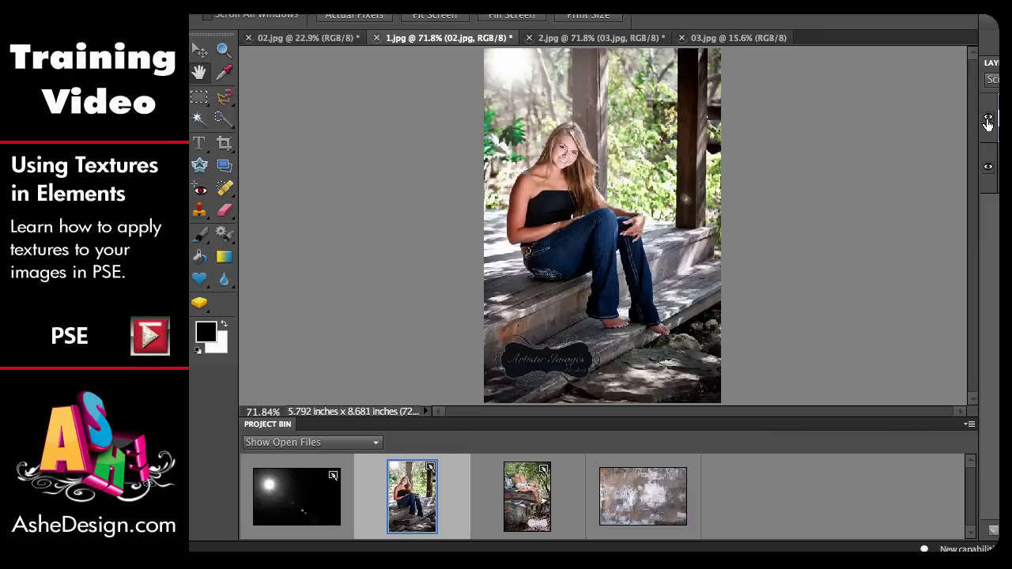
{"action": "left_click", "coordinate": [526, 488]}
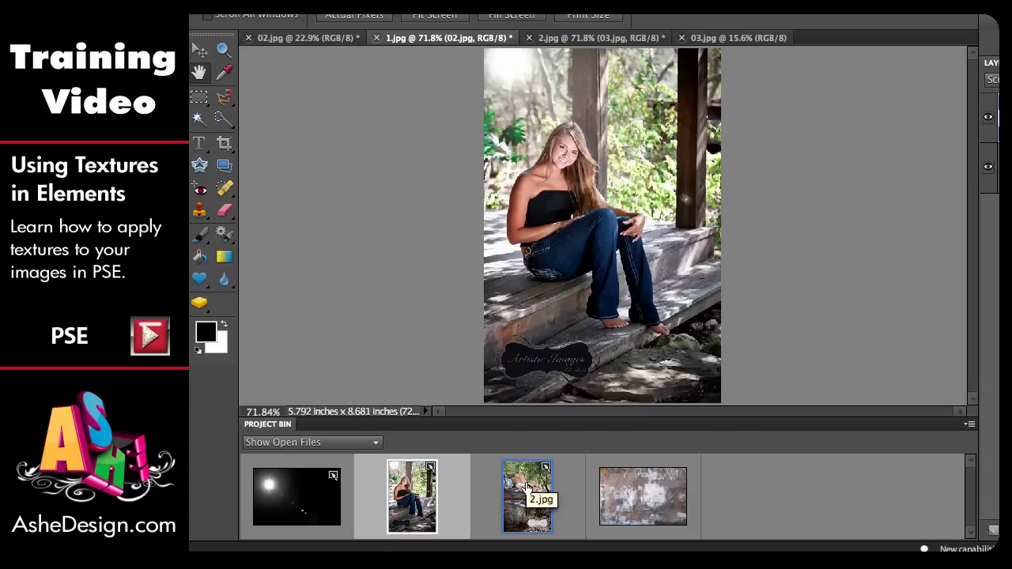
{"action": "double_click", "coordinate": [526, 487]}
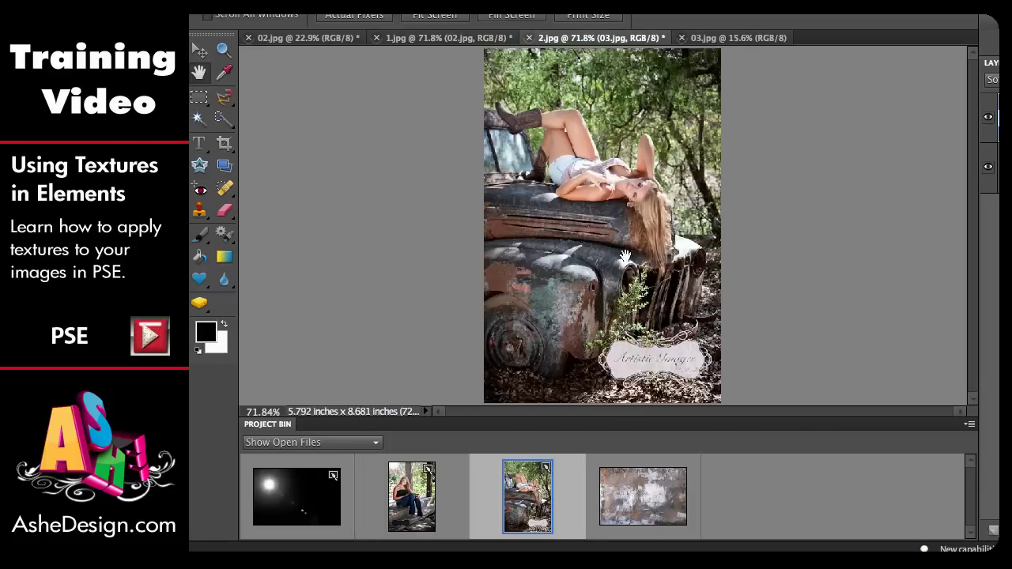
- Toggle the 03.jpg texture layer off and on to compare with the original truck photo
{"action": "left_click", "coordinate": [988, 117]}
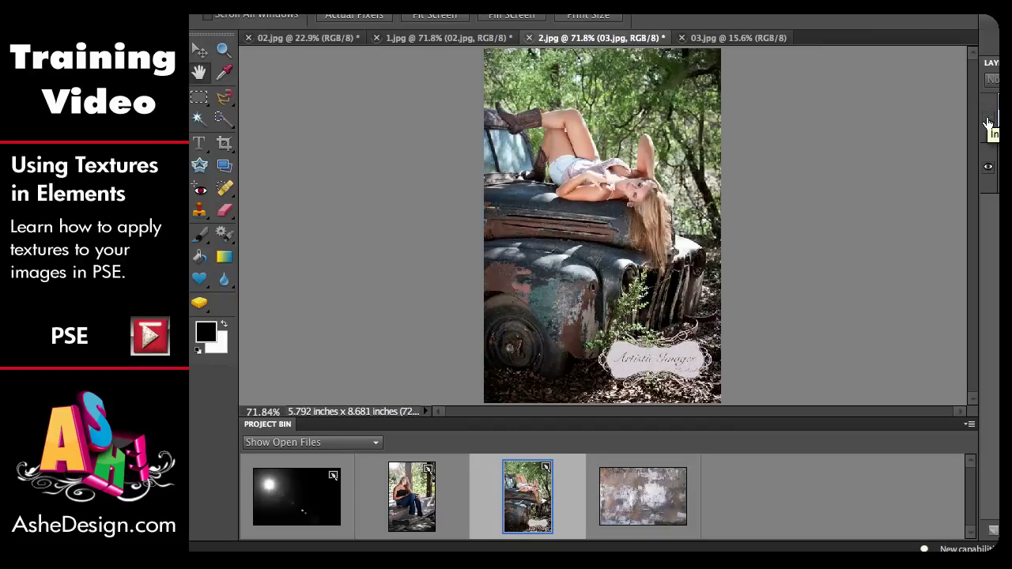
{"action": "left_click", "coordinate": [987, 119]}
{"action": "left_click", "coordinate": [988, 120]}
{"action": "left_click", "coordinate": [987, 118]}
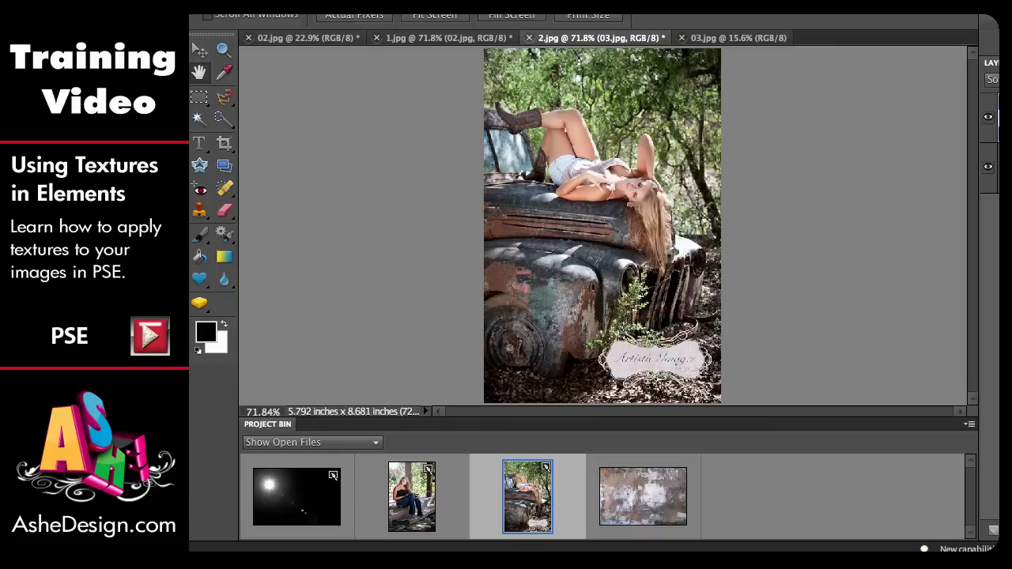
- Delete the 03.jpg texture layer from 2.jpg, confirming with Yes, and reselect the truck photo
{"action": "key", "text": "Delete"}
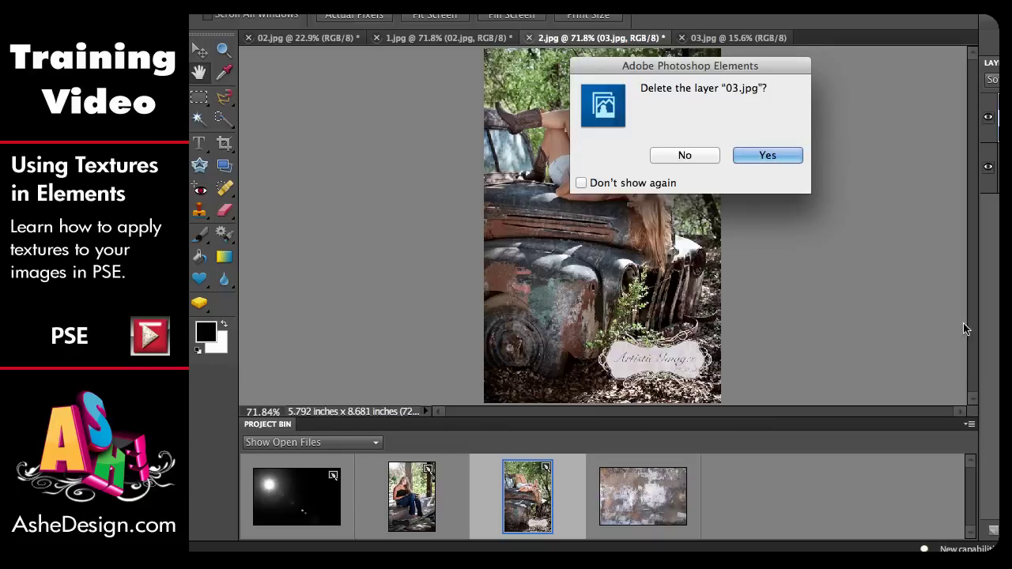
{"action": "left_click", "coordinate": [758, 158]}
{"action": "left_click", "coordinate": [429, 474]}
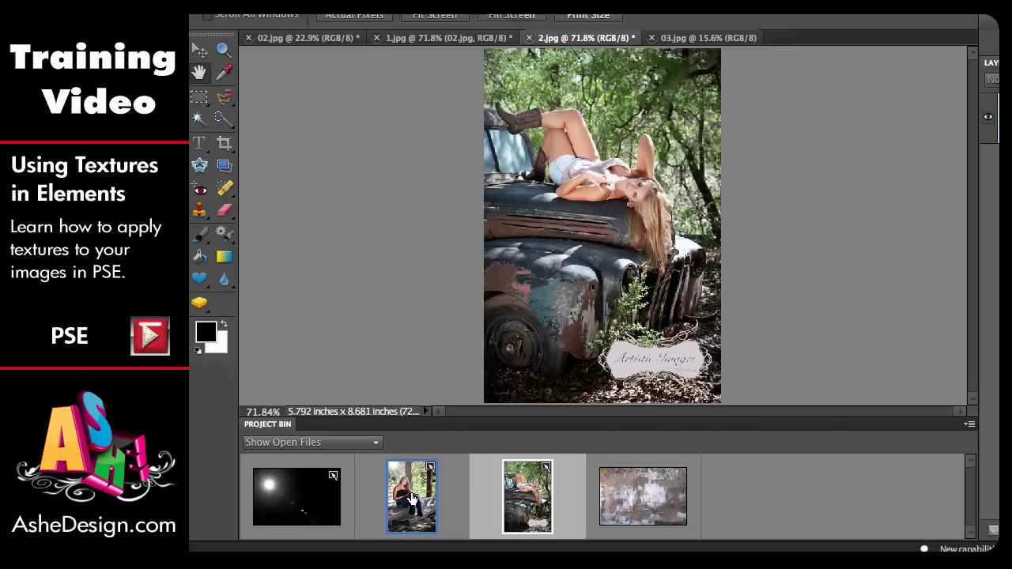
{"action": "left_click", "coordinate": [517, 496]}
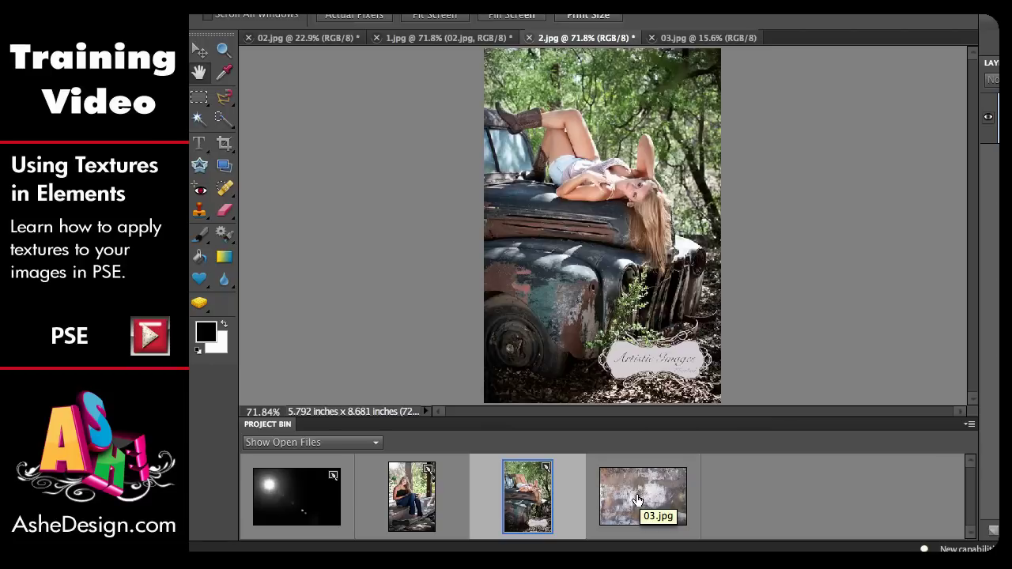
- Drop the 03.jpg texture onto 2.jpg as a new layer and move it up to fill the canvas
{"action": "left_click_drag", "start_coordinate": [637, 499], "coordinate": [603, 234]}
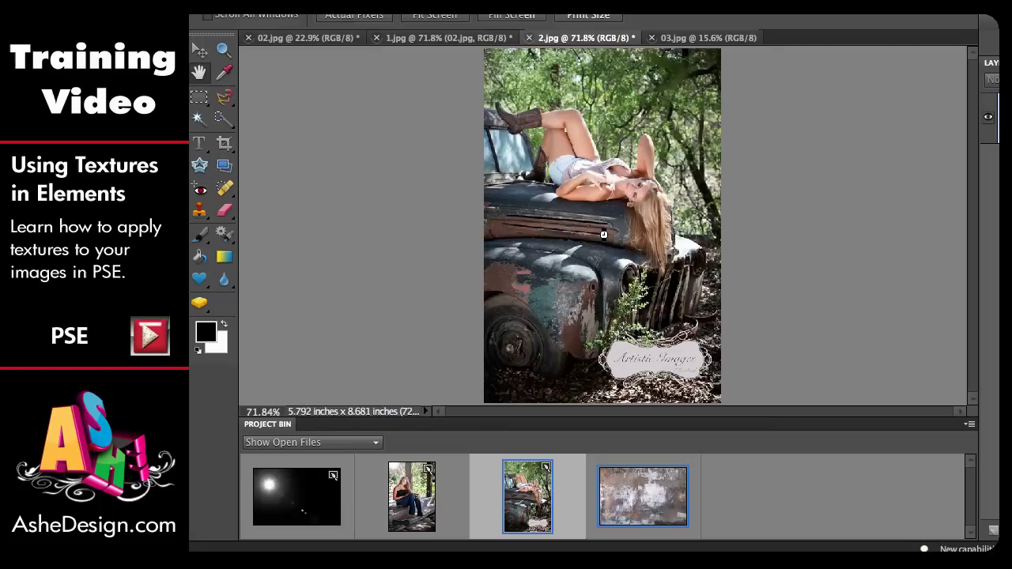
{"action": "left_click_drag", "start_coordinate": [603, 234], "coordinate": [603, 234]}
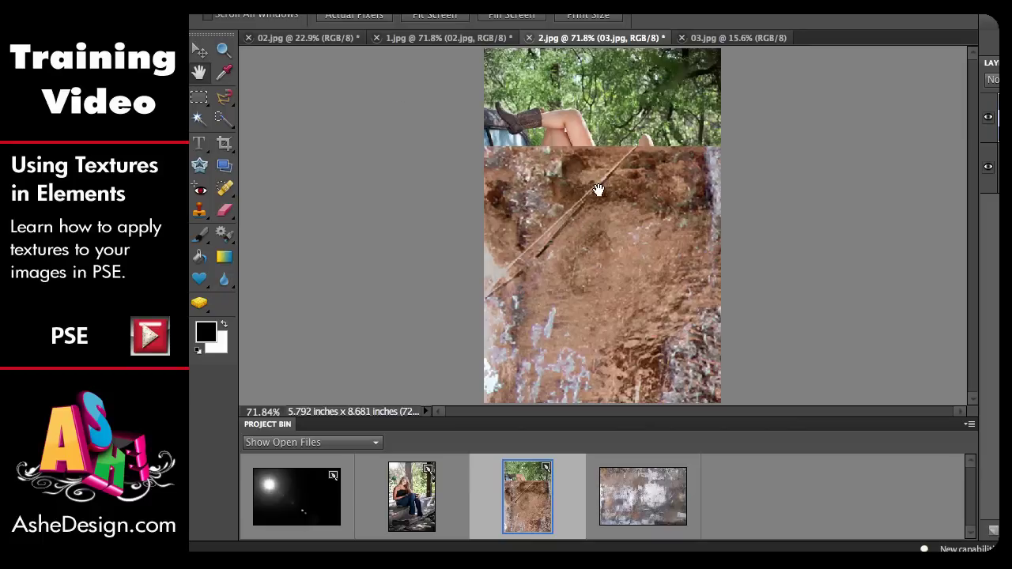
{"action": "left_click", "coordinate": [199, 52]}
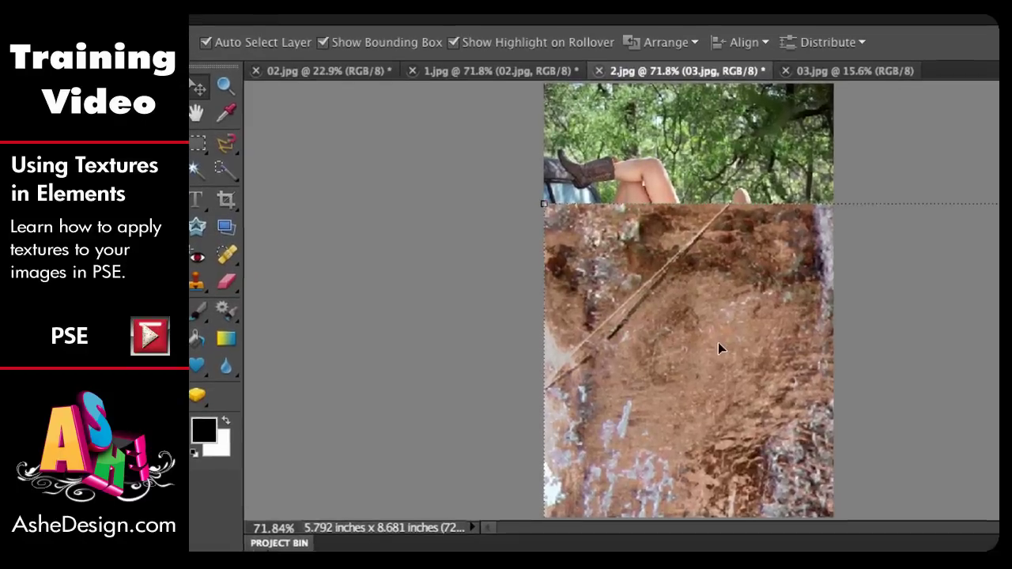
{"action": "left_click_drag", "start_coordinate": [719, 343], "coordinate": [718, 232]}
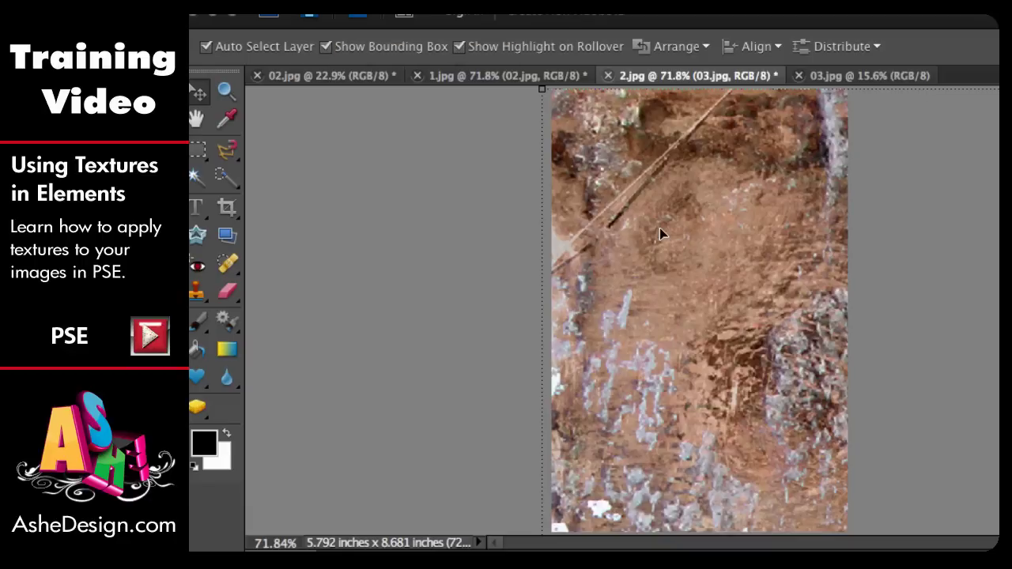
- Resize the texture layer to 60% width and move it over the photo
{"action": "left_click_drag", "start_coordinate": [543, 90], "coordinate": [673, 190]}
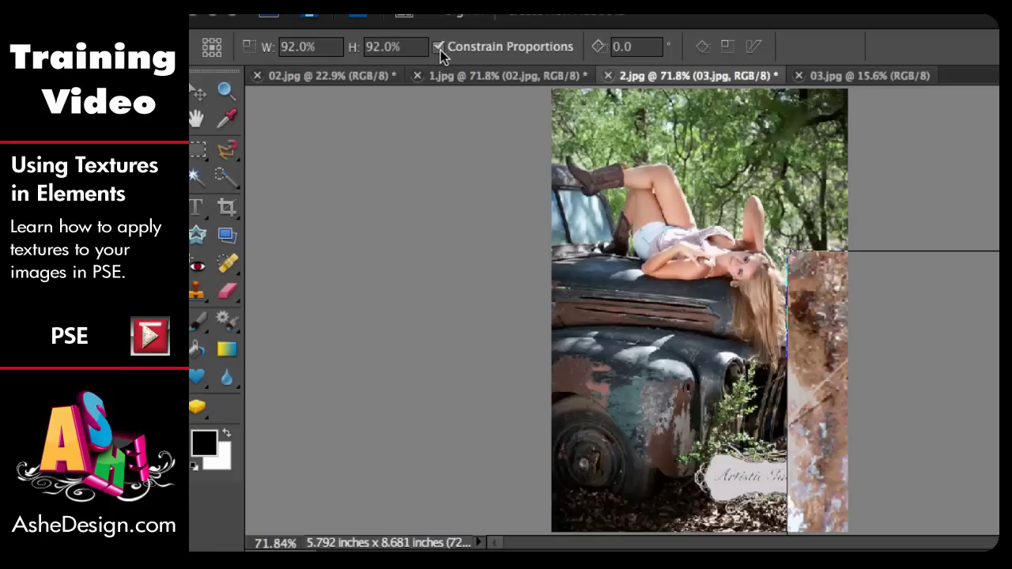
{"action": "left_click_drag", "start_coordinate": [818, 310], "coordinate": [527, 164]}
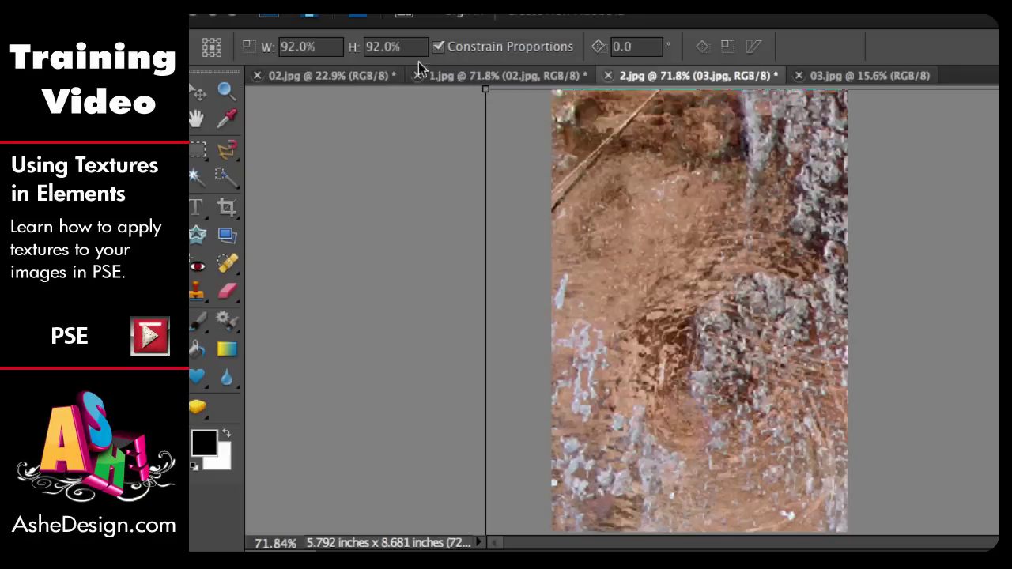
{"action": "left_click", "coordinate": [288, 47]}
{"action": "double_click", "coordinate": [292, 48]}
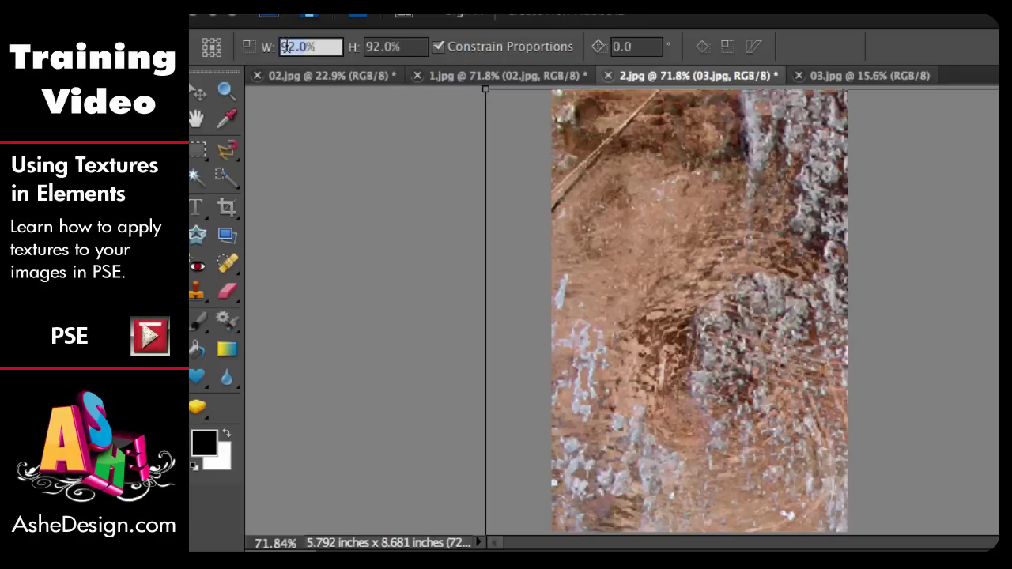
{"action": "type", "text": "60"}
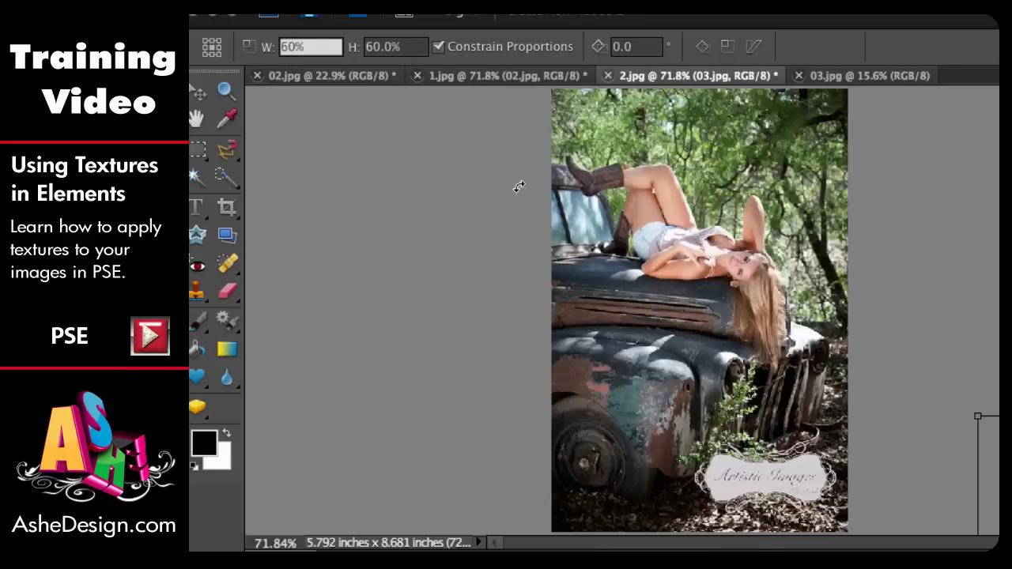
{"action": "key", "text": "Return"}
{"action": "left_click_drag", "start_coordinate": [741, 259], "coordinate": [577, 116]}
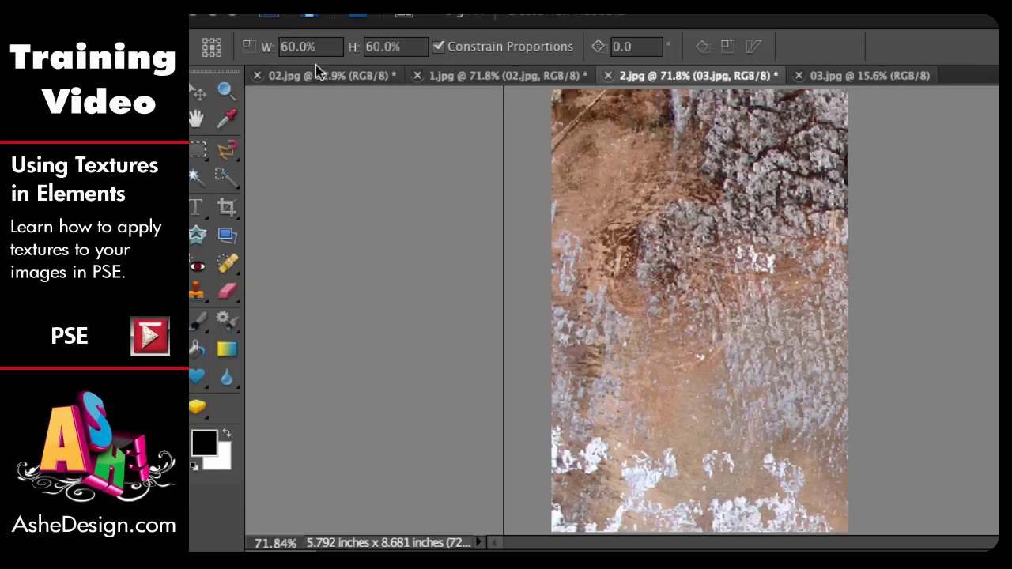
- Reduce the texture to 50%, reposition it to cover the whole photo, and commit
{"action": "left_click", "coordinate": [294, 45]}
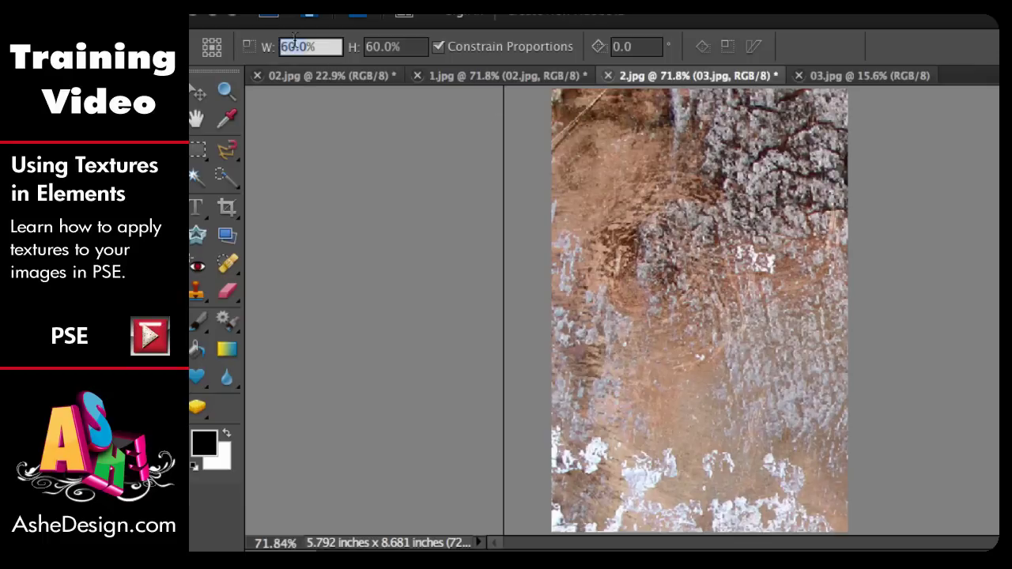
{"action": "type", "text": "50%"}
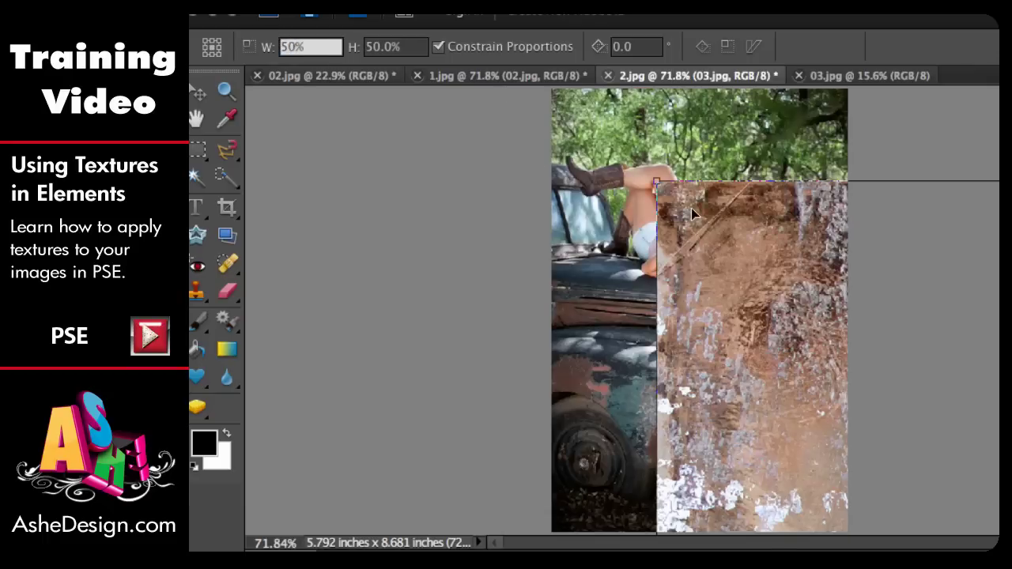
{"action": "left_click_drag", "start_coordinate": [740, 255], "coordinate": [591, 135]}
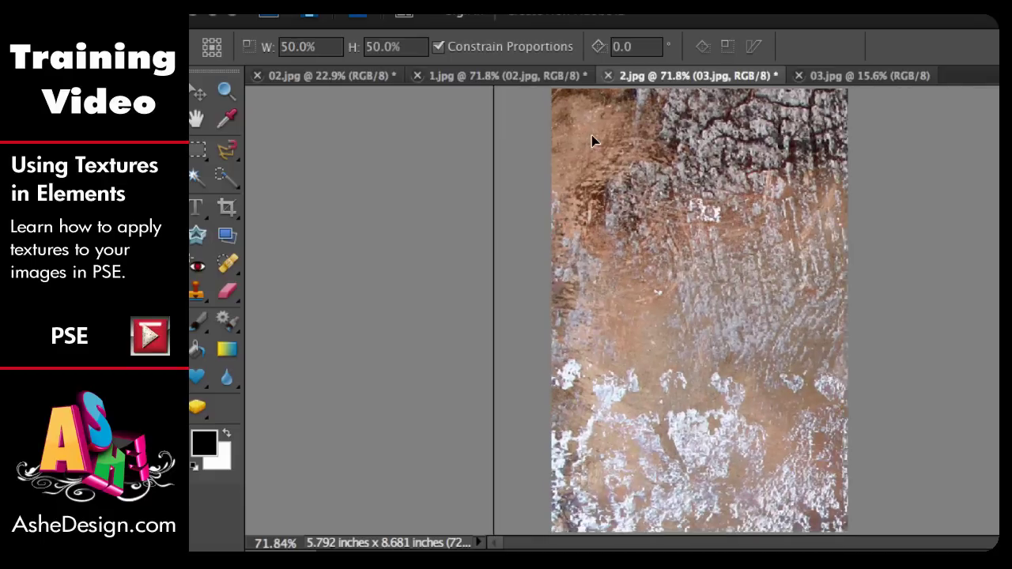
{"action": "key", "text": "Return"}
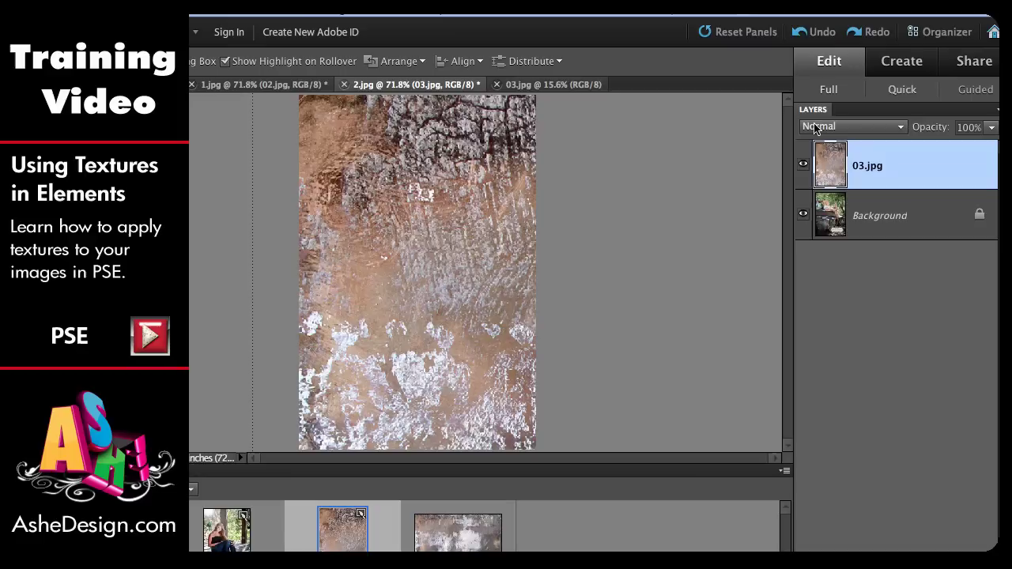
- Try Overlay, then set the 03.jpg texture layer's blend mode to Soft Light
{"action": "left_click", "coordinate": [901, 128]}
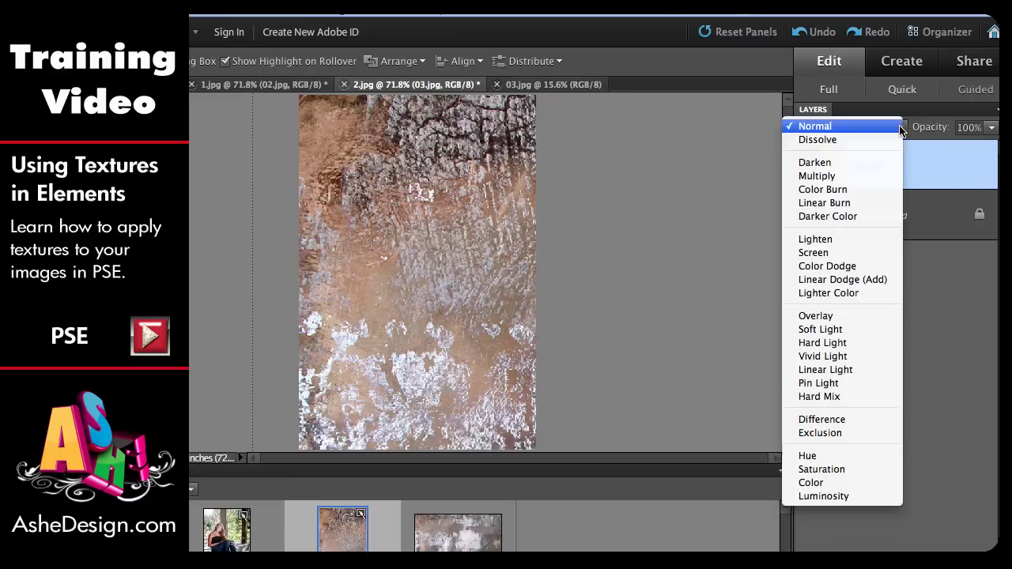
{"action": "left_click", "coordinate": [817, 318]}
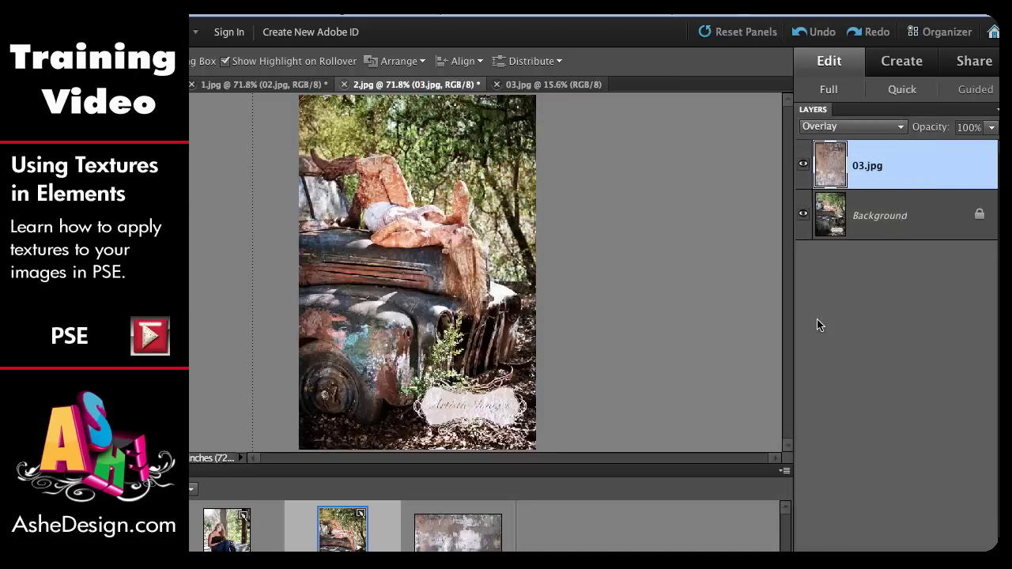
{"action": "left_click", "coordinate": [872, 126]}
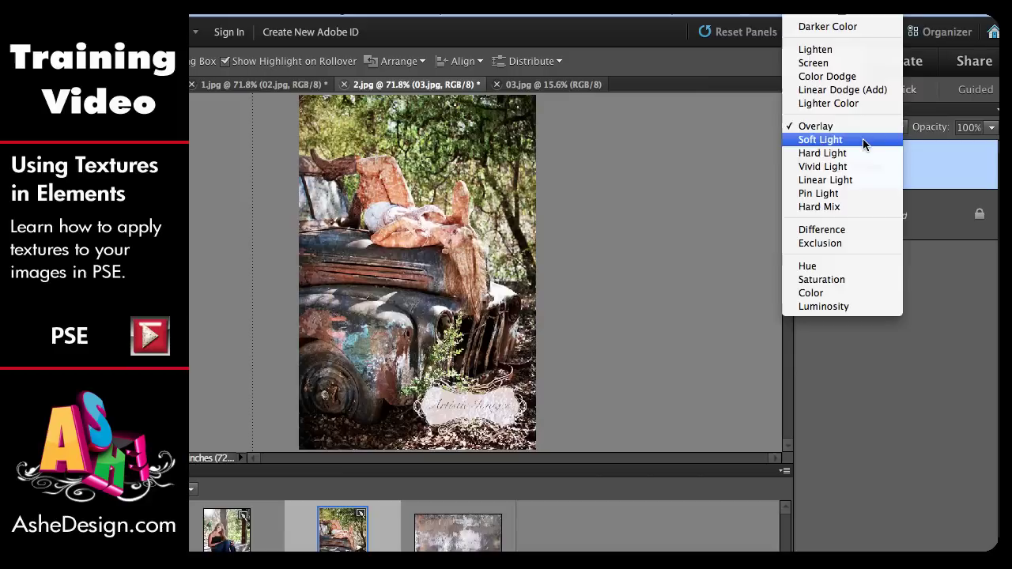
{"action": "left_click", "coordinate": [863, 139]}
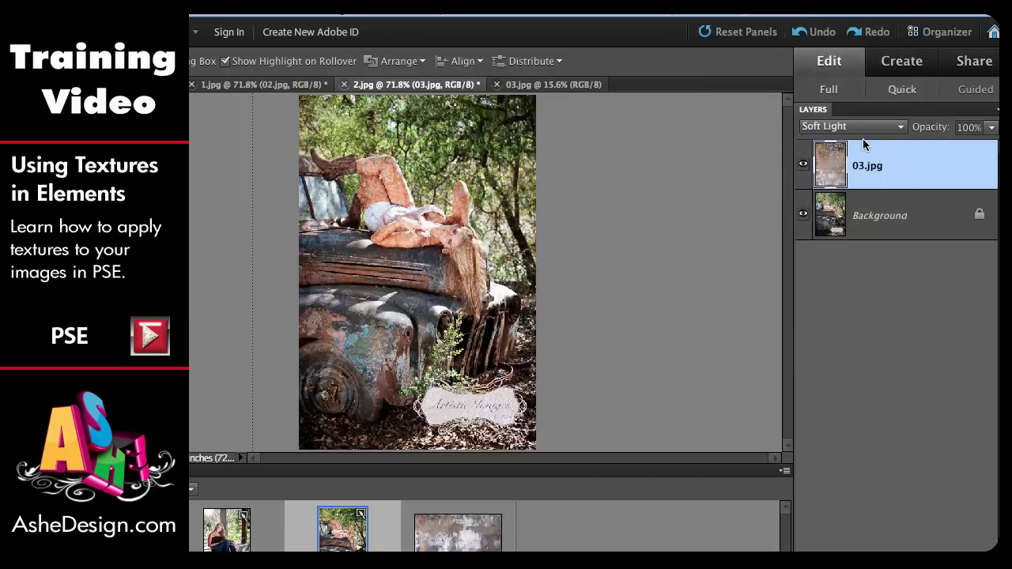
- Toggle the Soft Light texture layer off and on to compare with the original
{"action": "left_click", "coordinate": [803, 164]}
{"action": "left_click", "coordinate": [804, 164]}
{"action": "left_click", "coordinate": [804, 164]}
{"action": "left_click", "coordinate": [804, 165]}
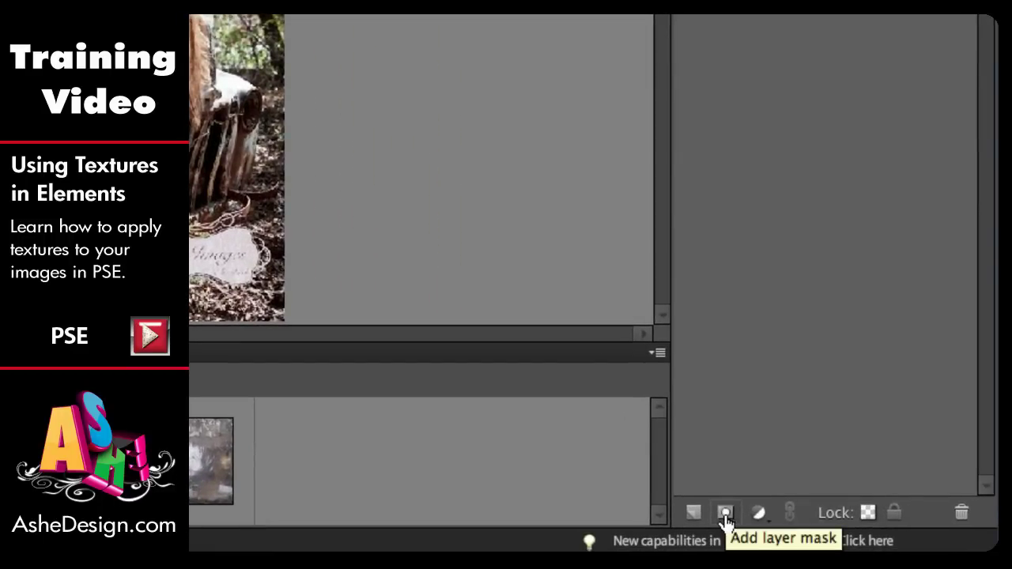
- Add a white layer mask to the 03.jpg texture layer
{"action": "left_click", "coordinate": [725, 519]}
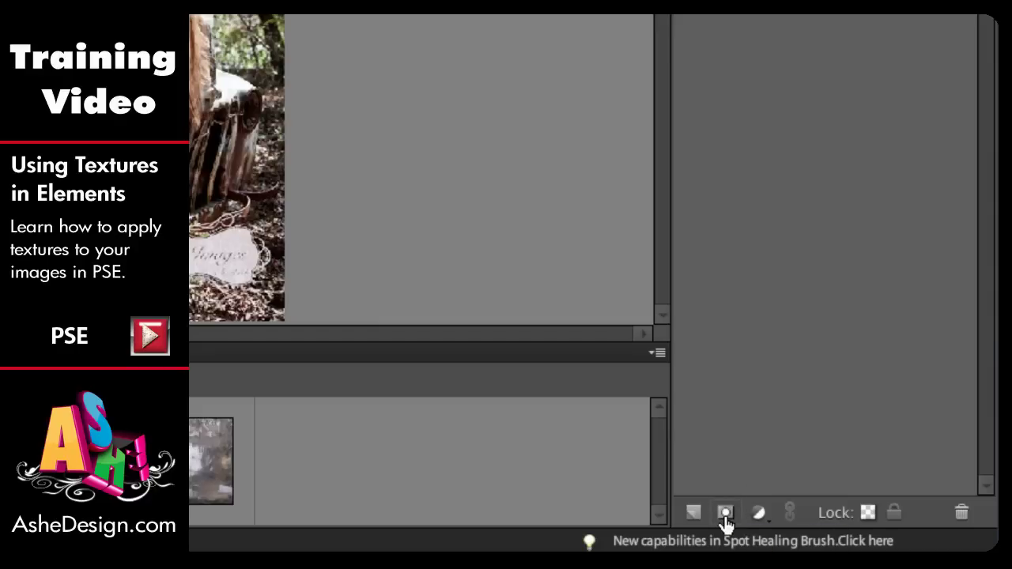
{"action": "left_click", "coordinate": [726, 522]}
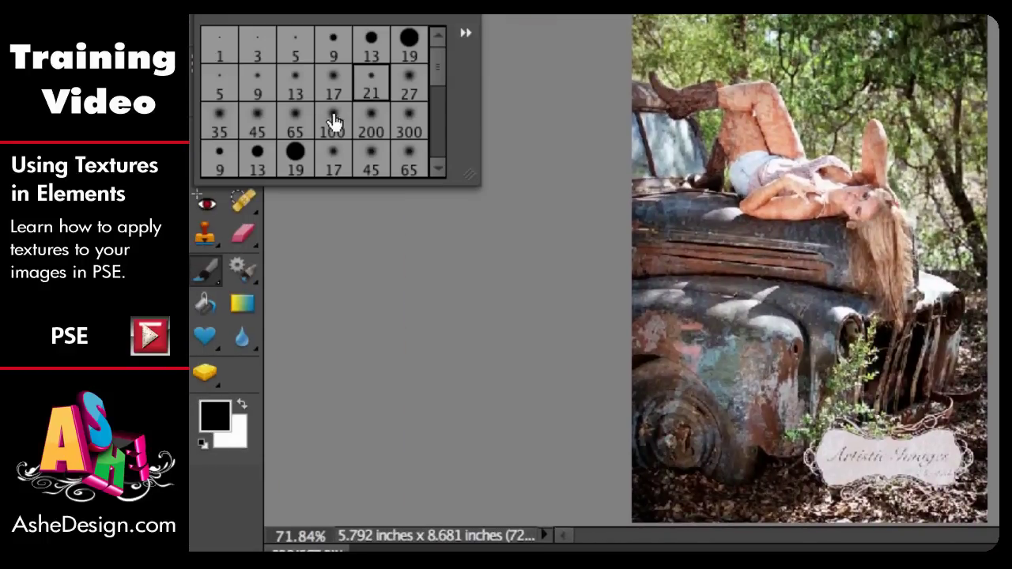
- Choose the 27 px soft brush from the brush preset picker
{"action": "left_click", "coordinate": [333, 84]}
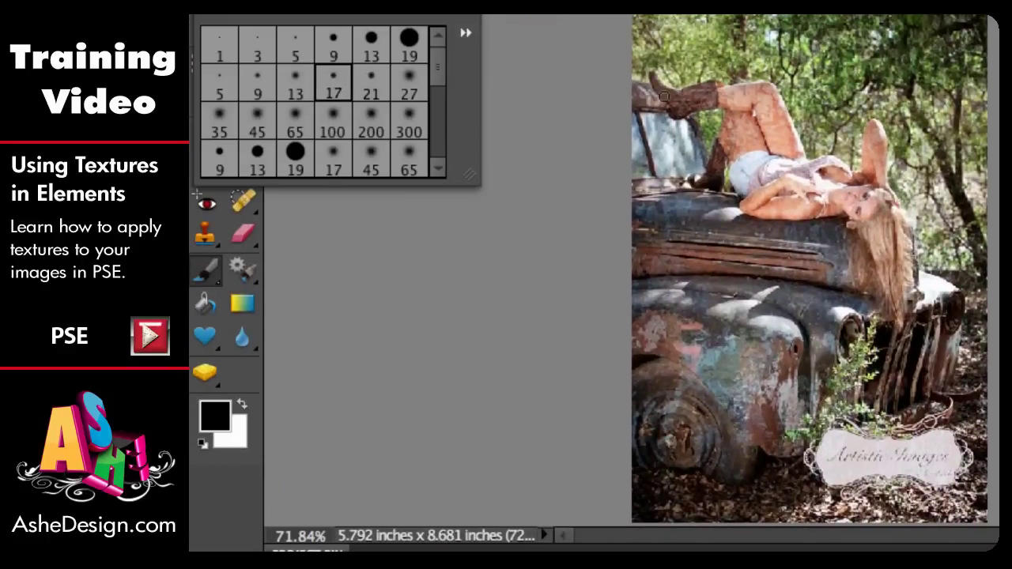
{"action": "left_click", "coordinate": [408, 89]}
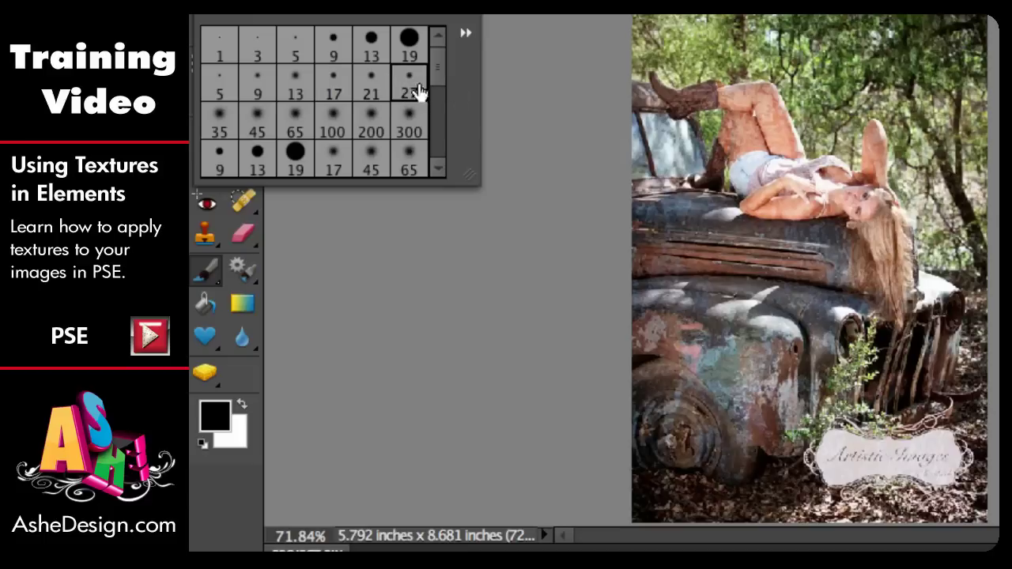
{"action": "left_click", "coordinate": [689, 99]}
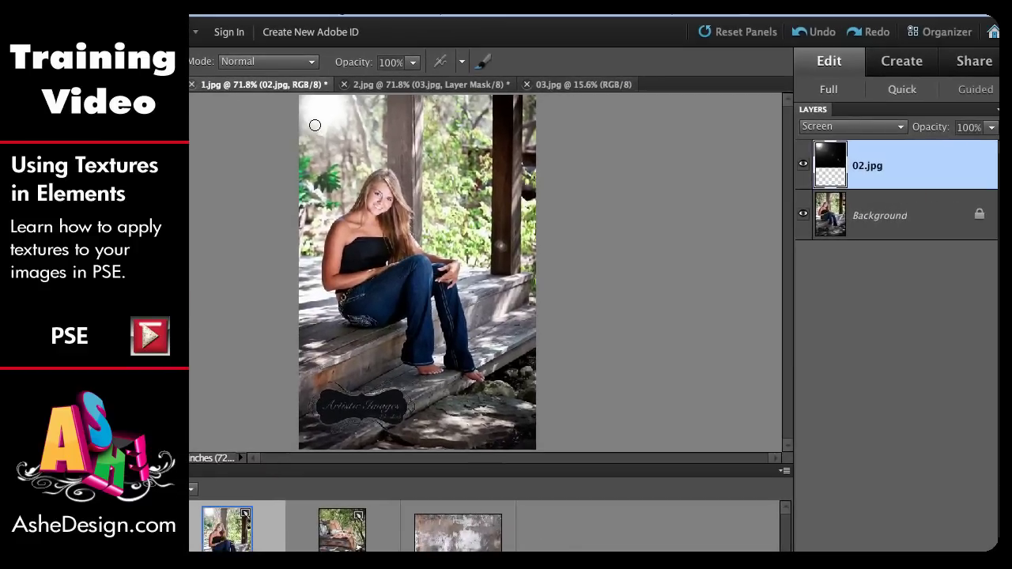
- Delete the old 02.jpg layer from 1.jpg and place the 02.jpg flare image as a new layer
{"action": "key", "text": "v"}
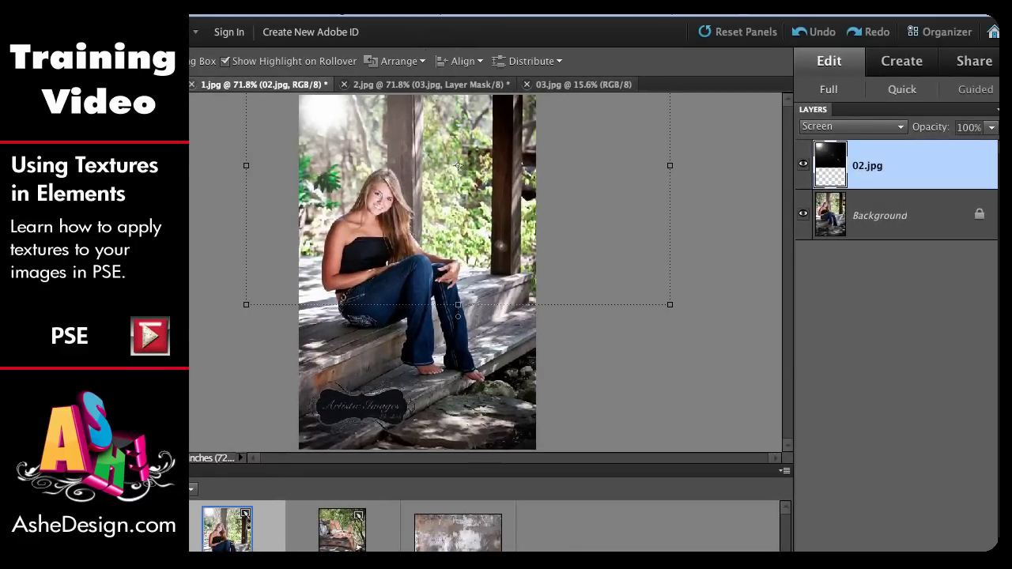
{"action": "key", "text": "Delete"}
{"action": "left_click", "coordinate": [580, 201]}
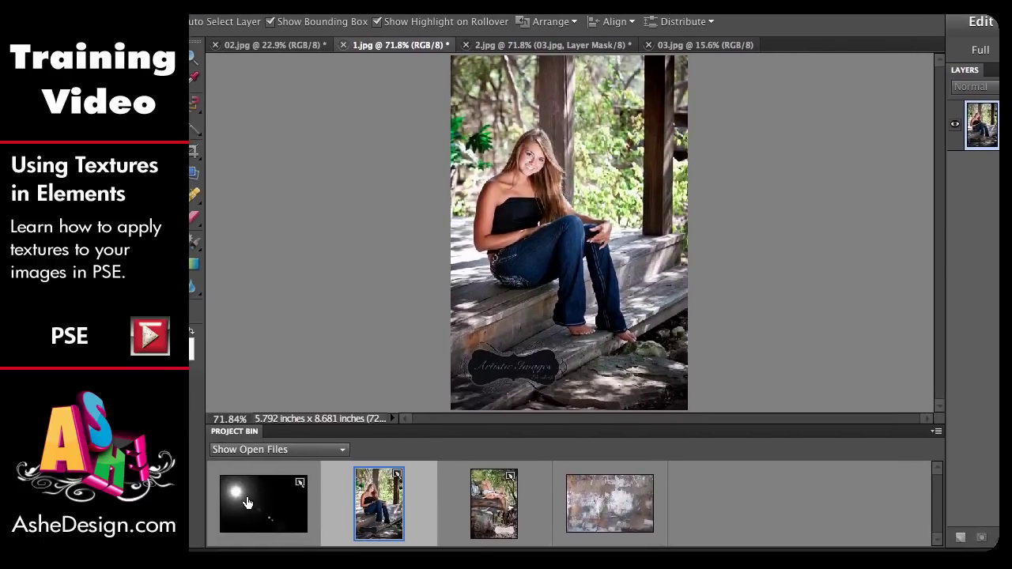
{"action": "left_click_drag", "start_coordinate": [247, 502], "coordinate": [571, 223]}
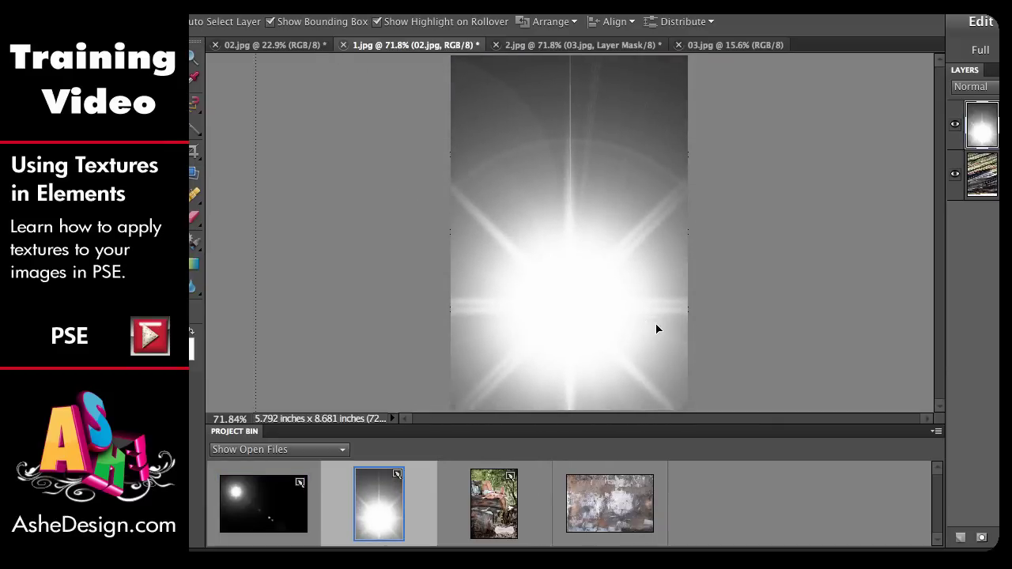
- Scale the 02.jpg flare layer to 50% width and move its starburst into the portrait's top-left corner
{"action": "right_click", "coordinate": [579, 207]}
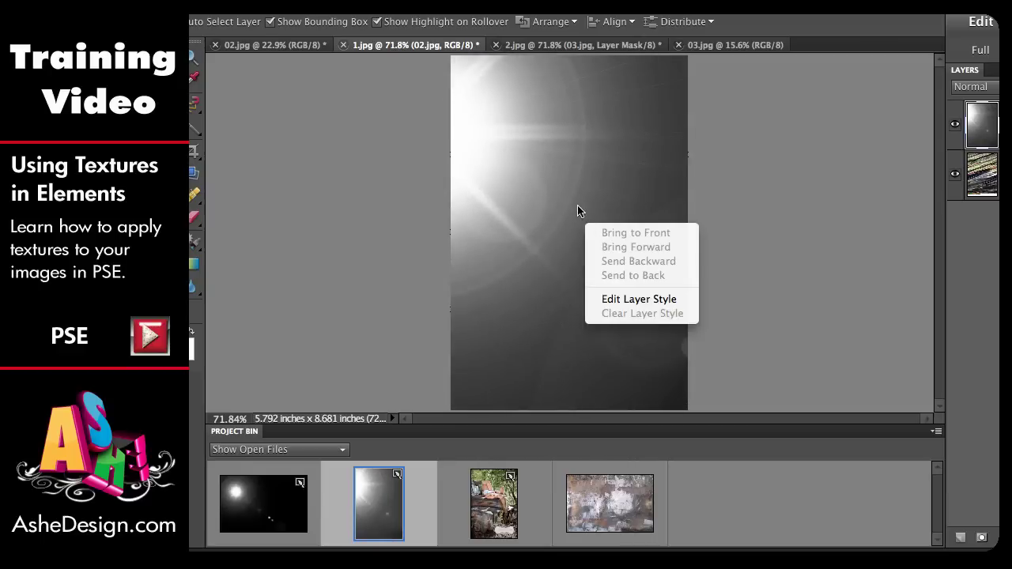
{"action": "key", "text": "Escape"}
{"action": "left_click_drag", "start_coordinate": [569, 284], "coordinate": [510, 169]}
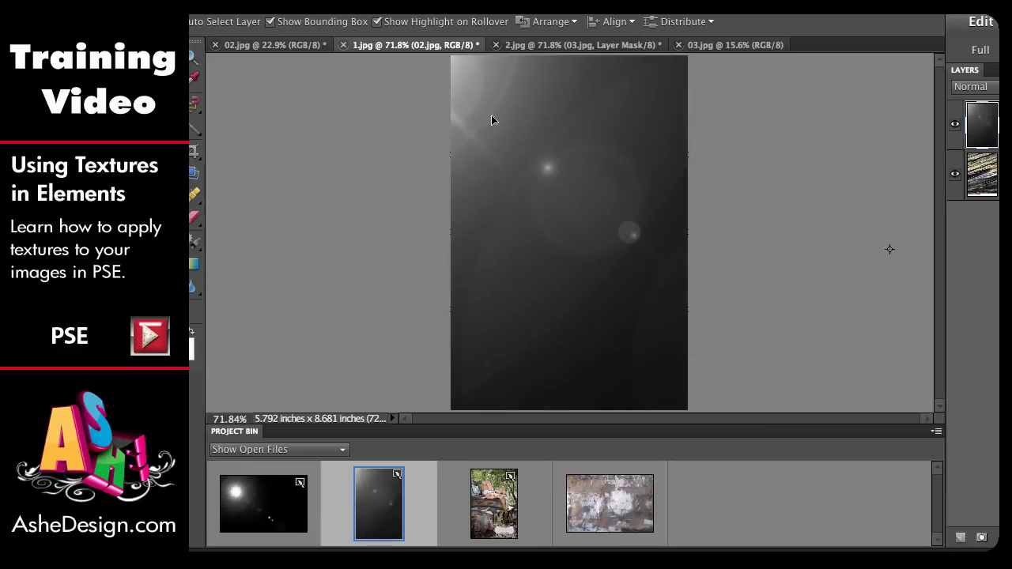
{"action": "key", "text": "ctrl+t"}
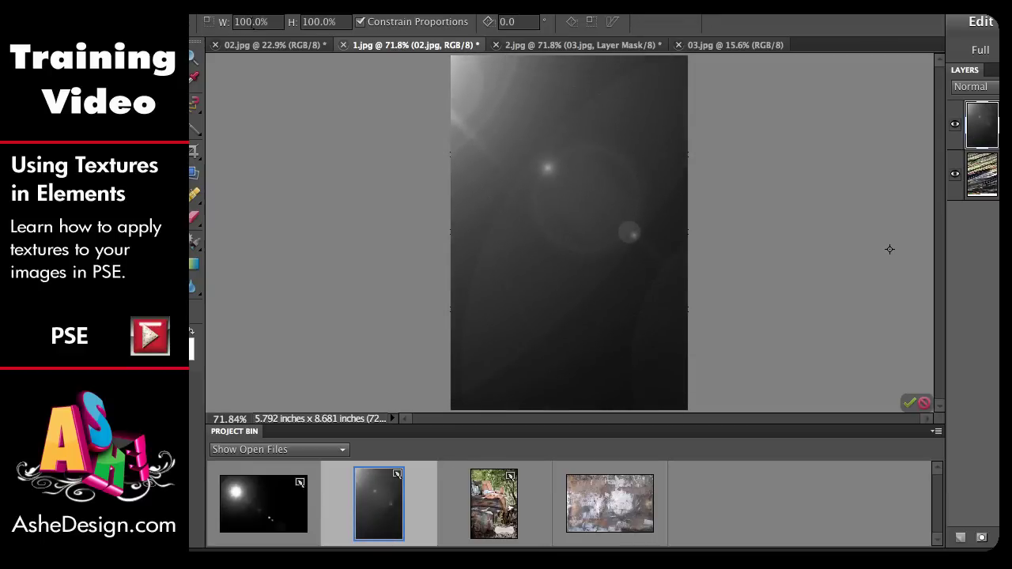
{"action": "left_click", "coordinate": [242, 22]}
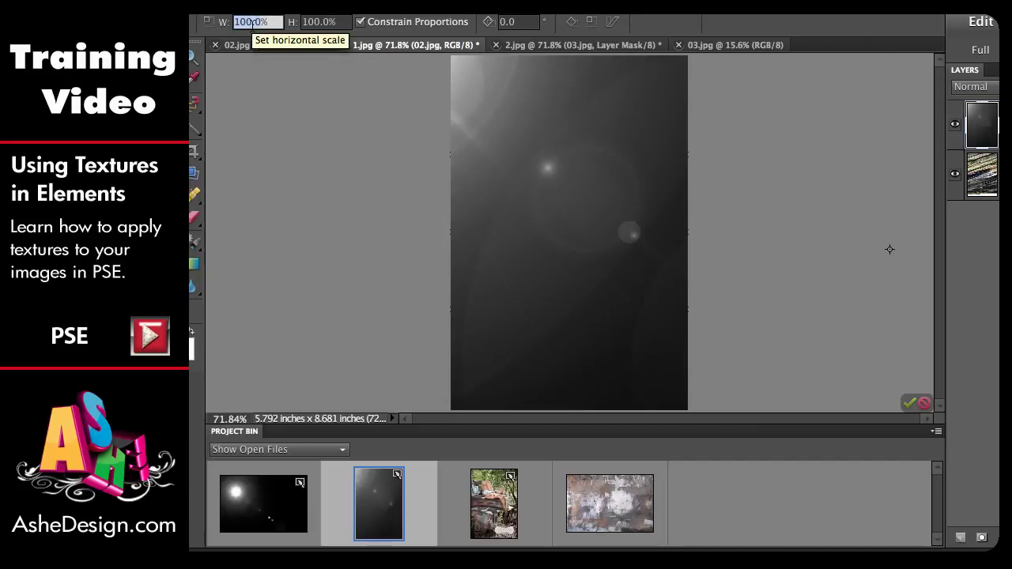
{"action": "type", "text": "50%"}
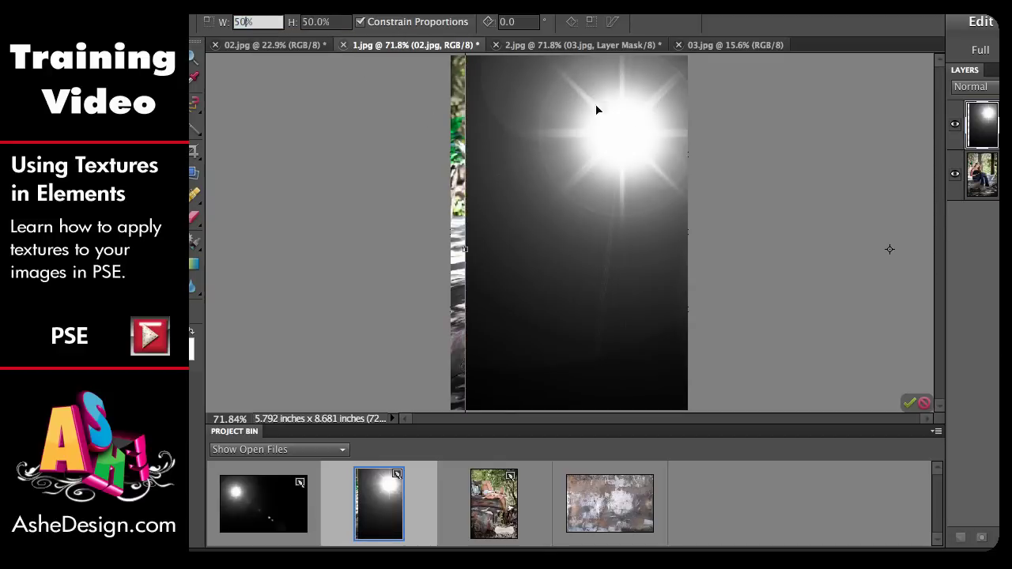
{"action": "mouse_move", "coordinate": [614, 126]}
{"action": "left_mouse_down"}
{"action": "mouse_move", "coordinate": [465, 109]}
{"action": "mouse_move", "coordinate": [479, 90]}
{"action": "left_mouse_up"}
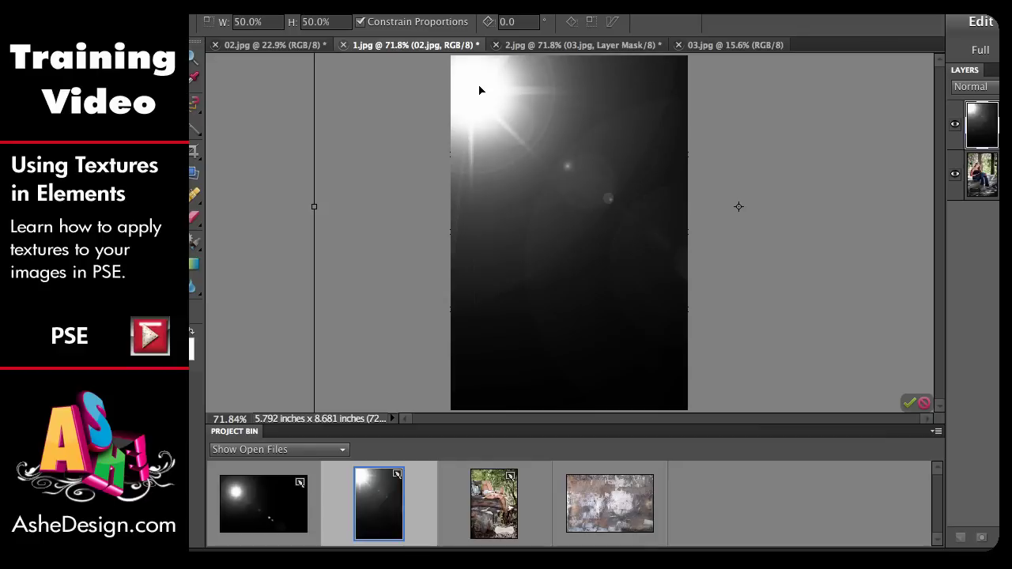
{"action": "key", "text": "Return"}
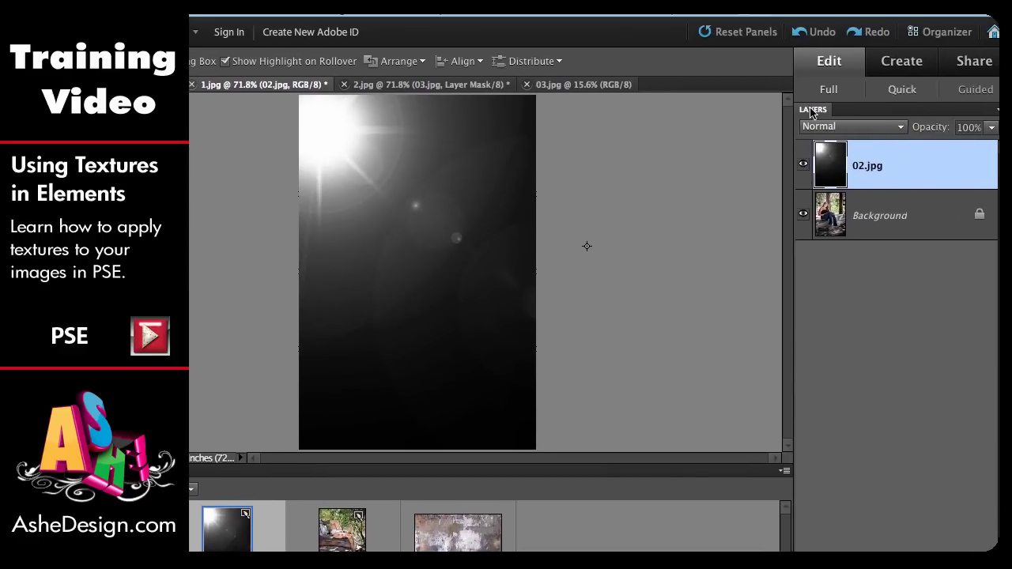
- Set the 02.jpg flare layer to Screen blend mode and nudge the glow upward
{"action": "left_click", "coordinate": [826, 128]}
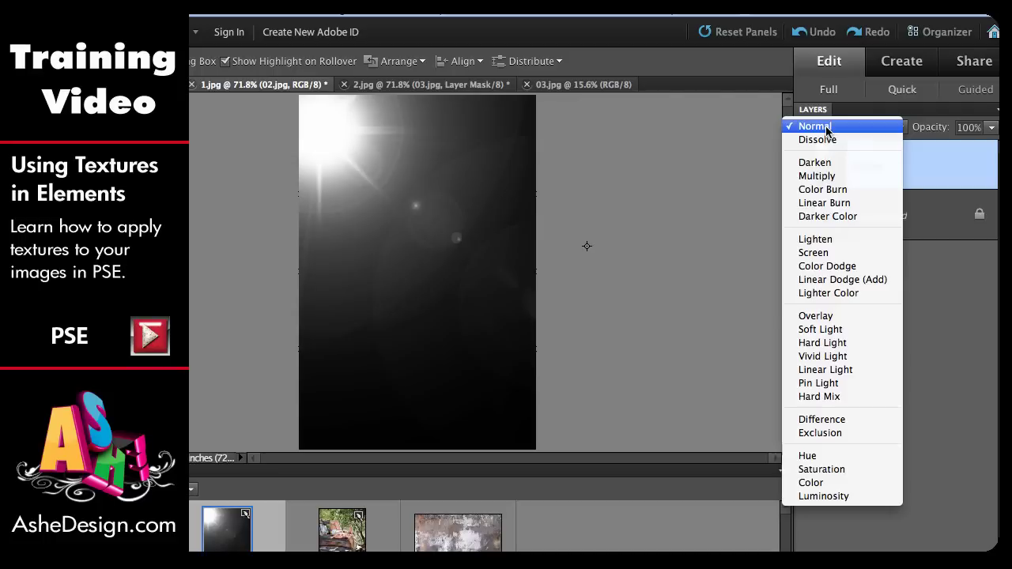
{"action": "left_click", "coordinate": [827, 253]}
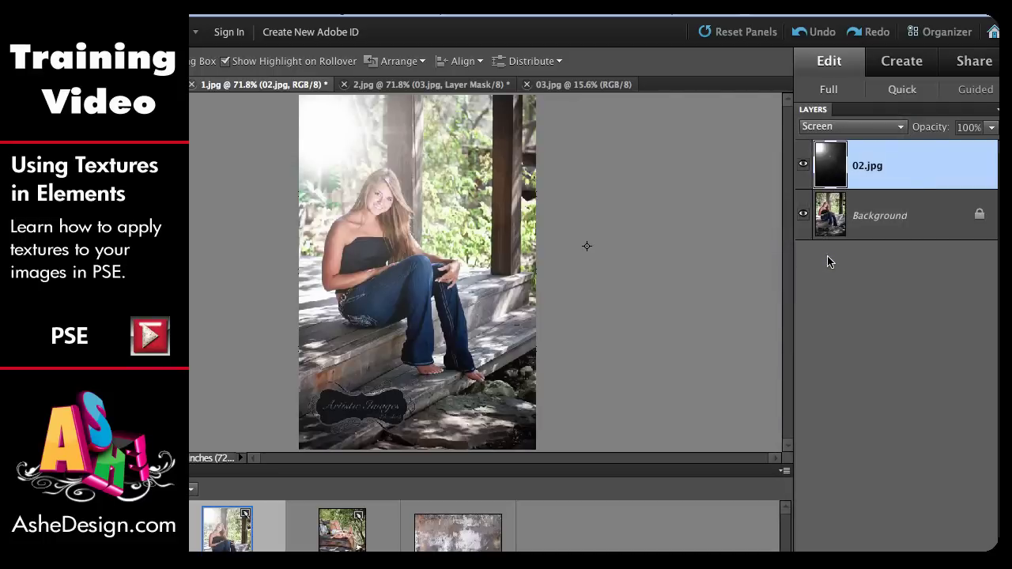
{"action": "left_click_drag", "start_coordinate": [330, 188], "coordinate": [328, 136]}
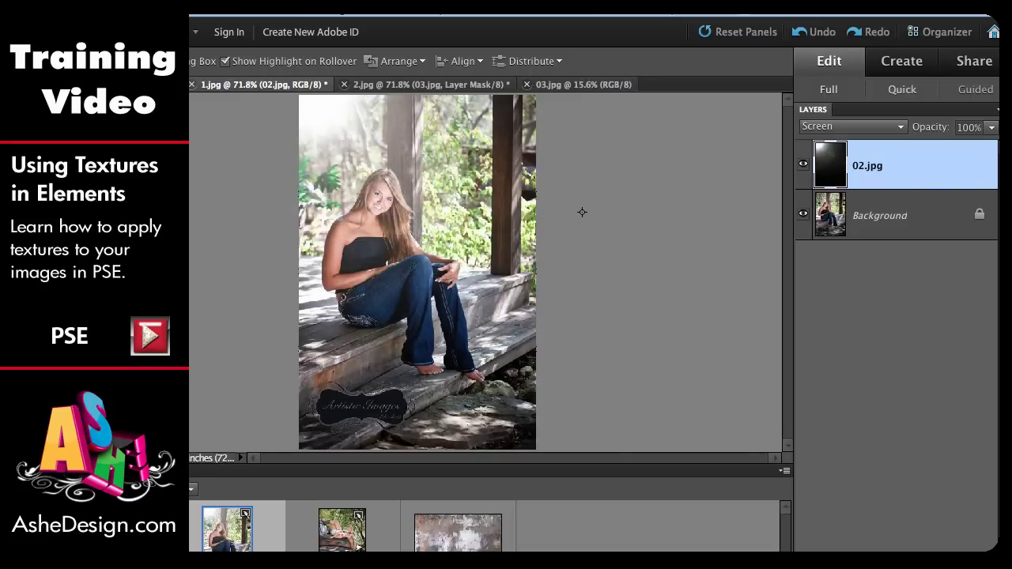
- Free-transform the 02.jpg glow layer further up and left, and commit the change
{"action": "key", "text": "ctrl+t"}
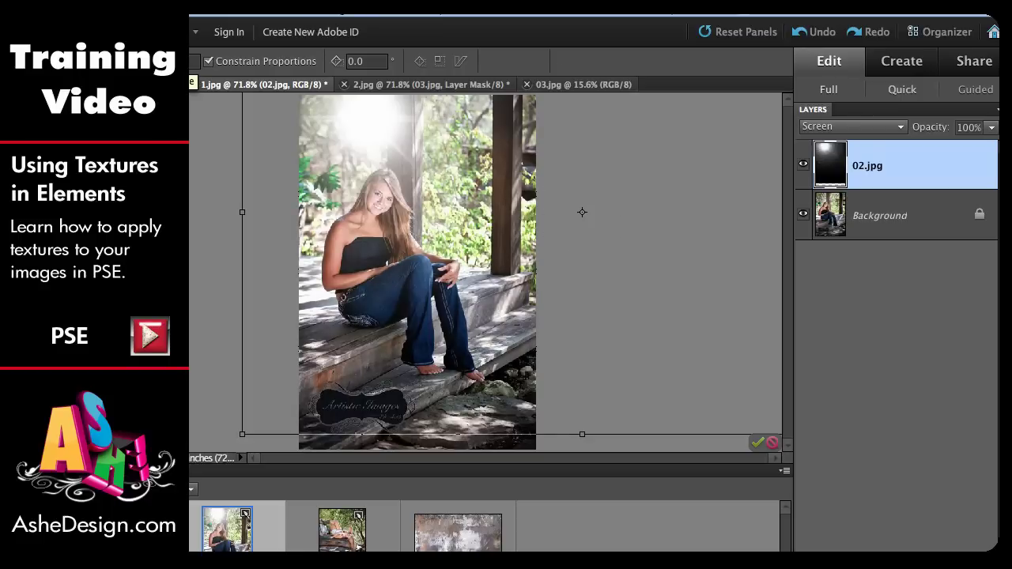
{"action": "left_click_drag", "start_coordinate": [388, 121], "coordinate": [320, 105]}
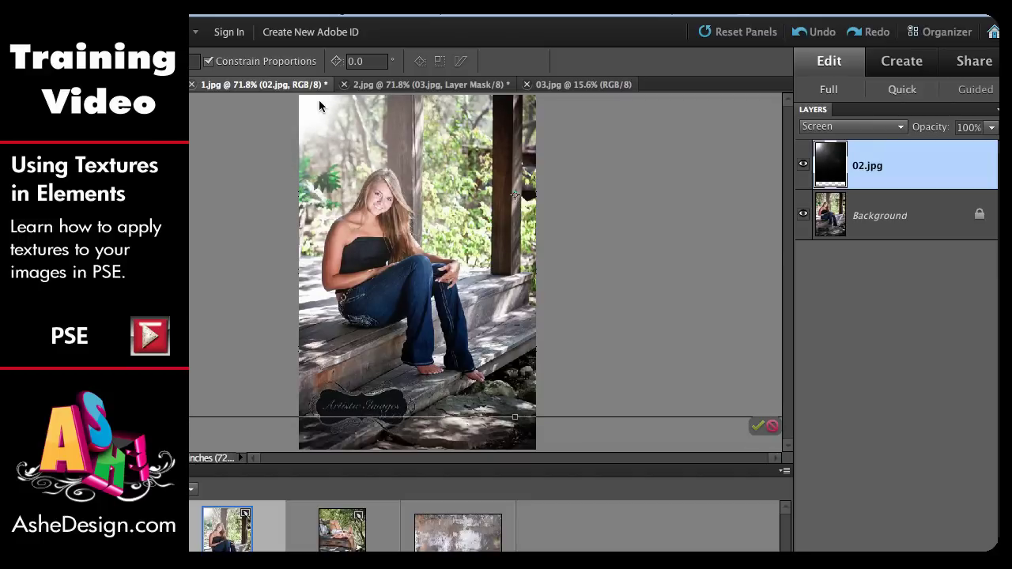
{"action": "left_click", "coordinate": [914, 201]}
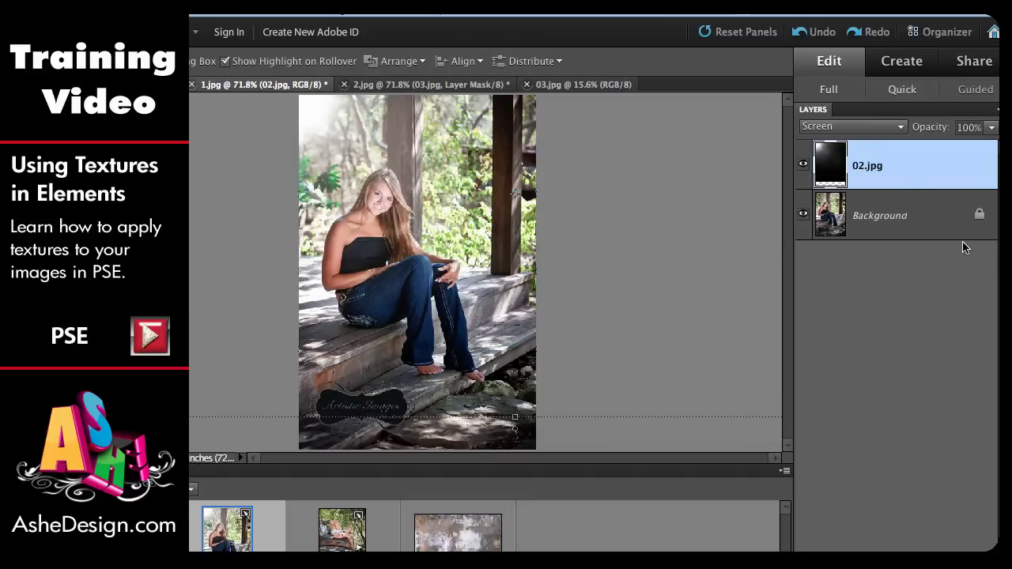
- Toggle the glow layer off and on to compare, then move it to the portrait's top centre
{"action": "left_click", "coordinate": [917, 230]}
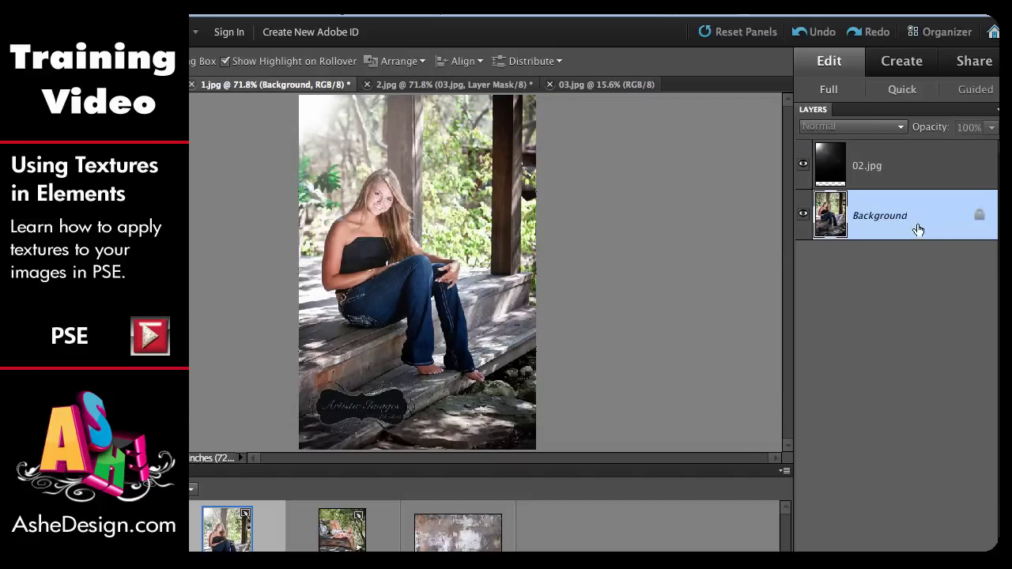
{"action": "left_click", "coordinate": [803, 168]}
{"action": "left_click", "coordinate": [804, 167]}
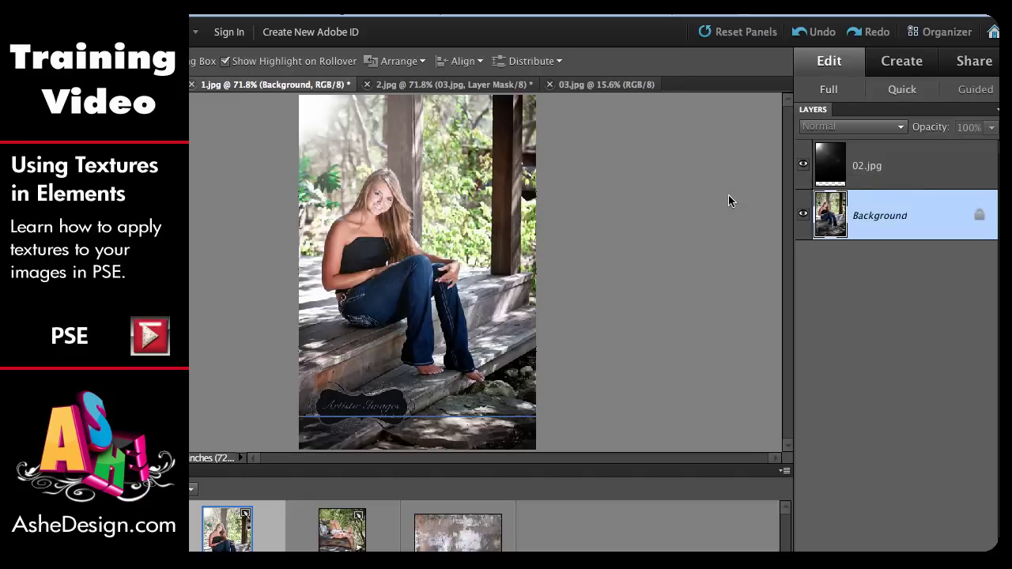
{"action": "left_click", "coordinate": [846, 163]}
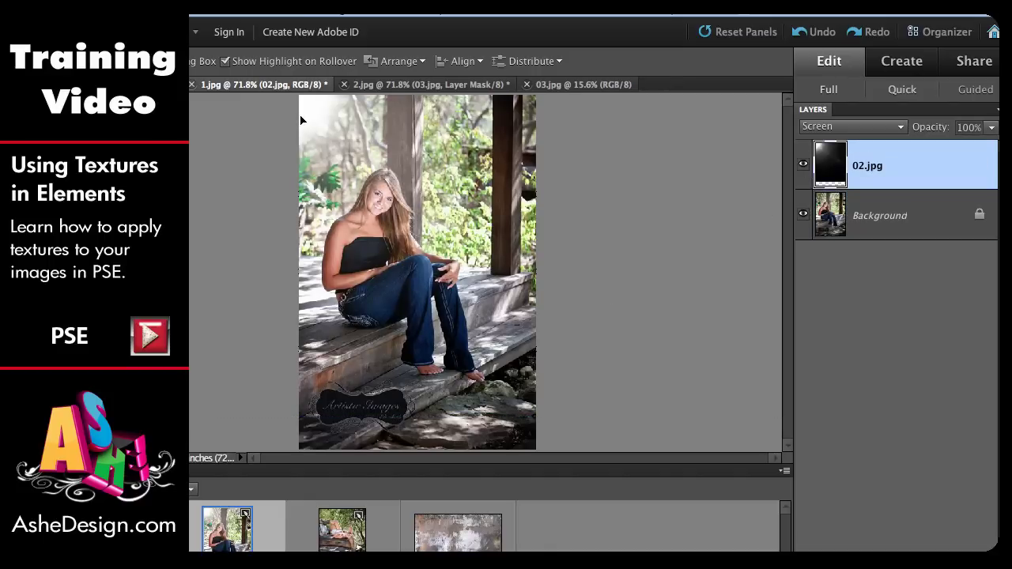
{"action": "left_click_drag", "start_coordinate": [300, 120], "coordinate": [339, 106]}
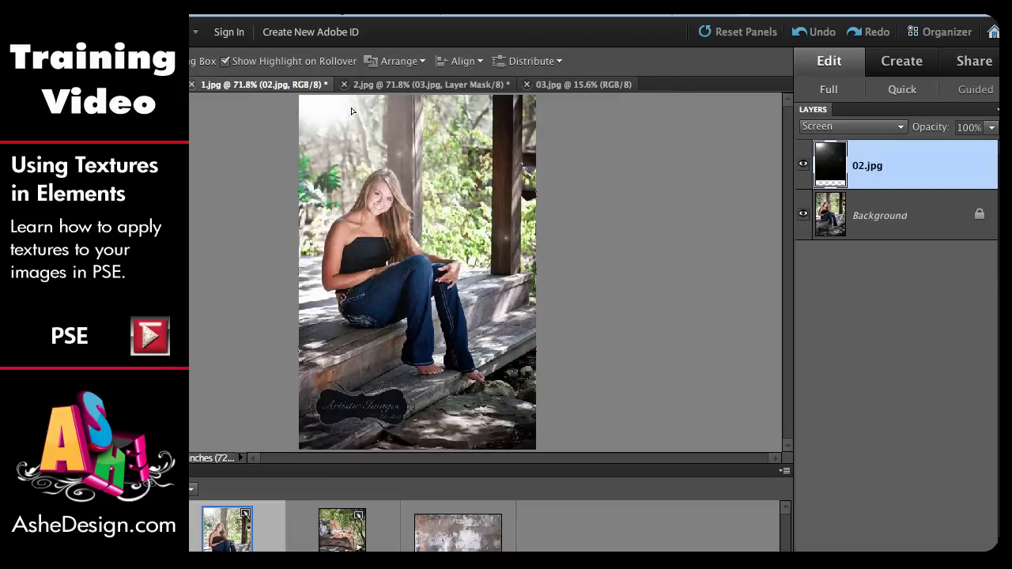